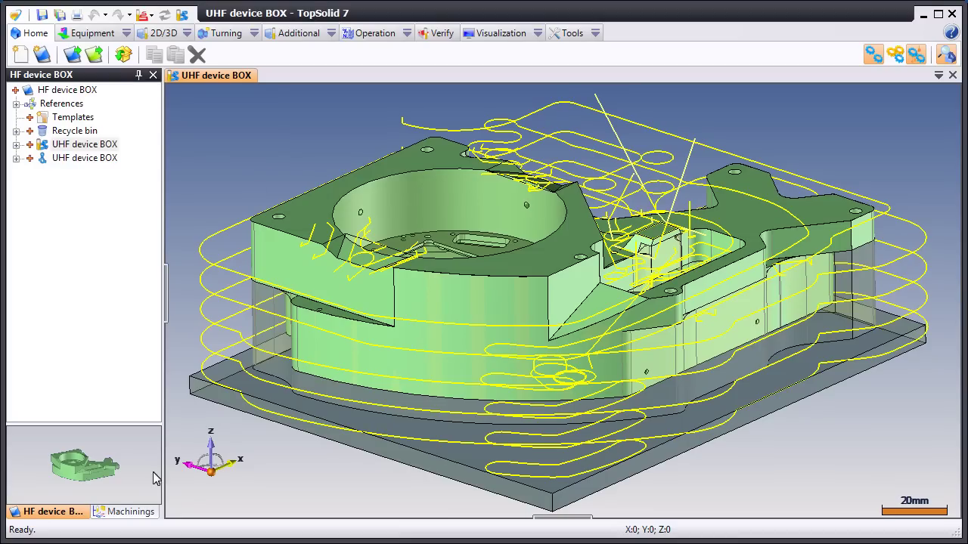
Step: Show the Machinings tree and expand Side Mill D32 L50 SD32 and D8 L35 SD8 to list Facing 1–14
left_click(140, 512)
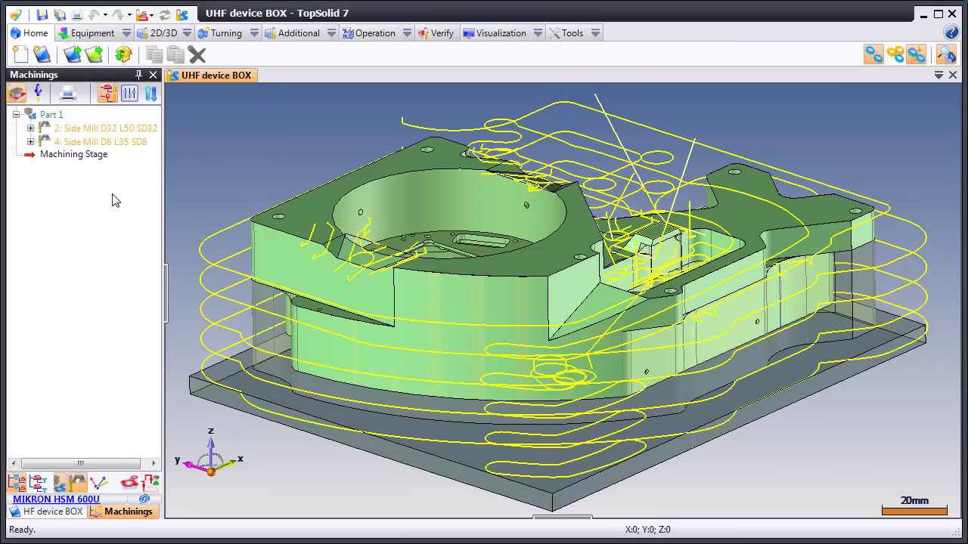
left_click(102, 142)
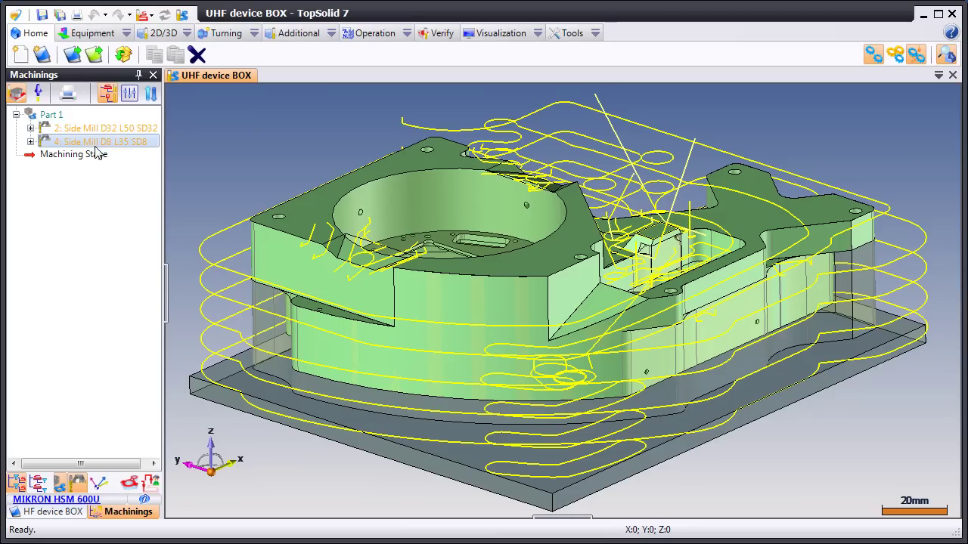
left_click(31, 128)
left_click(31, 170)
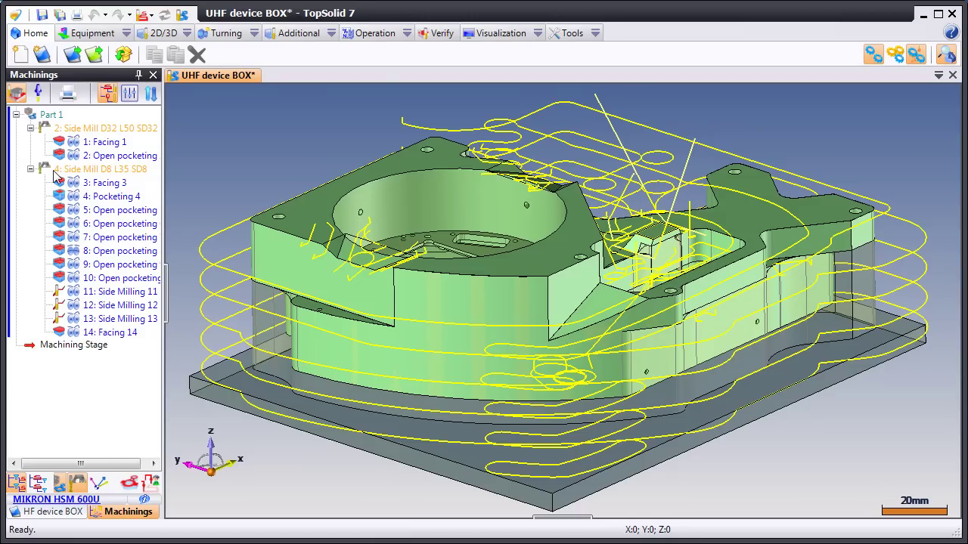
Step: Open the Operation table template from the project's Templates folder
left_click(55, 512)
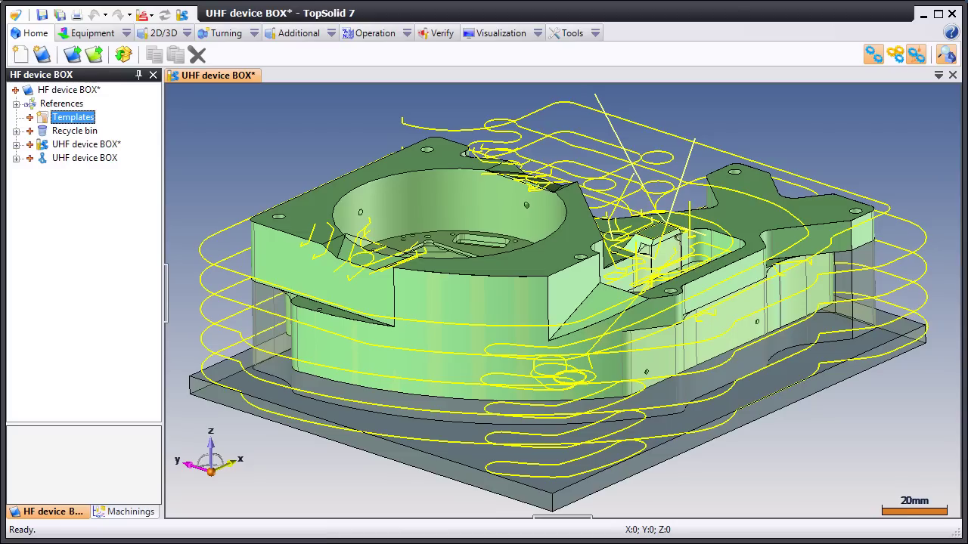
key("Right")
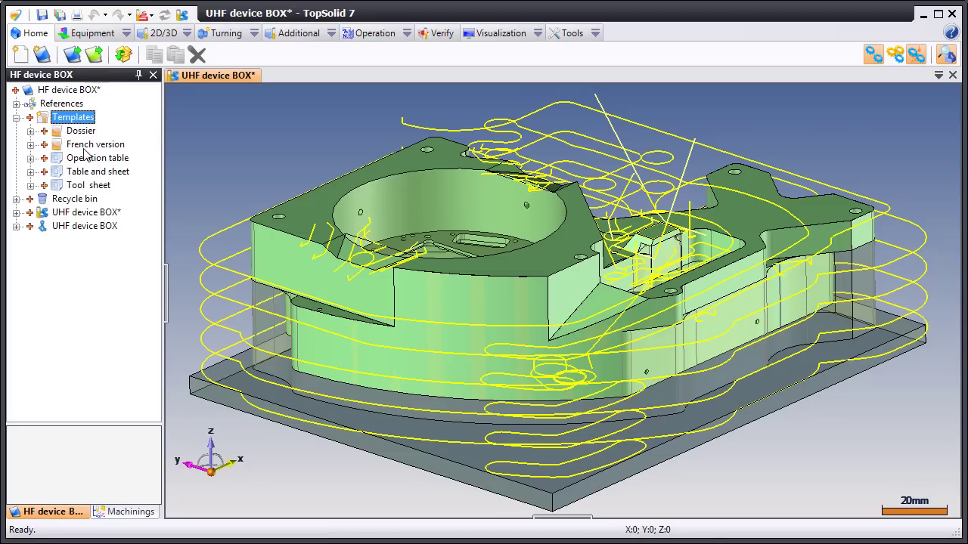
double_click(86, 157)
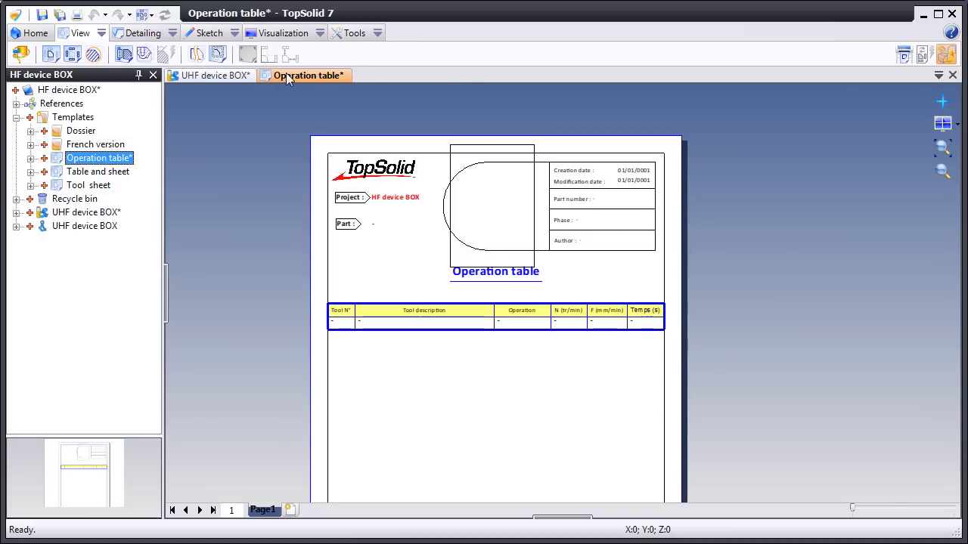
Step: Add a new vertical group and open the Table and sheet and Tool sheet templates
right_click(287, 79)
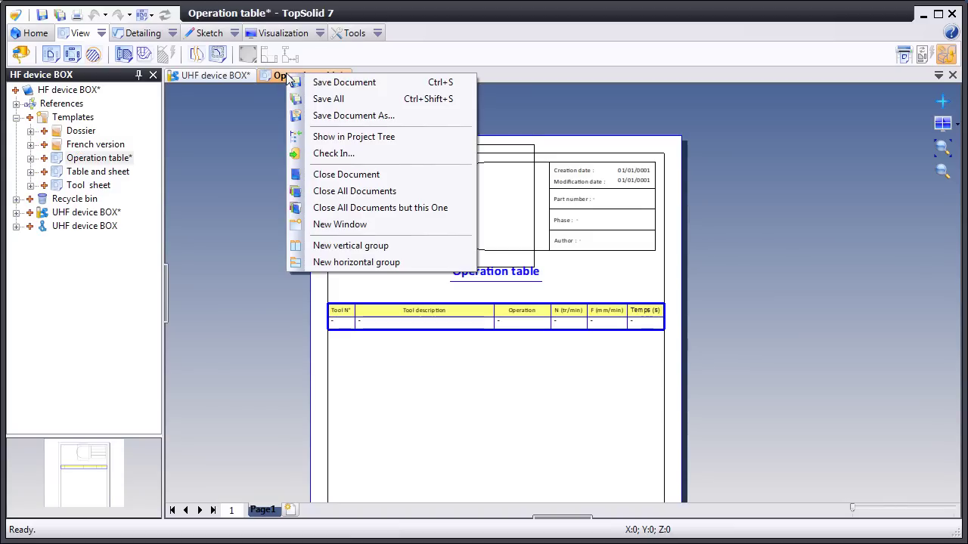
left_click(335, 248)
double_click(97, 172)
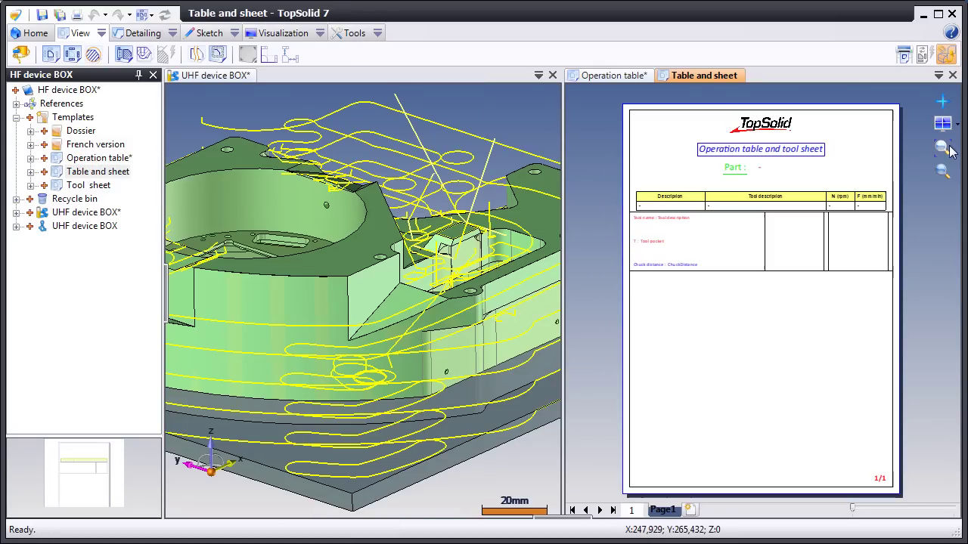
double_click(65, 186)
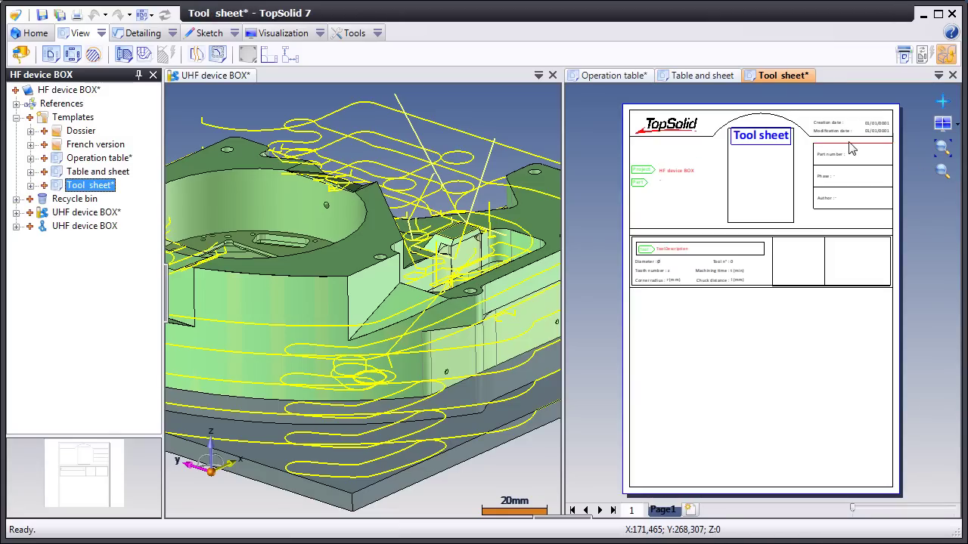
Step: Fill the Operation table from the UHF device BOX document
left_click(631, 80)
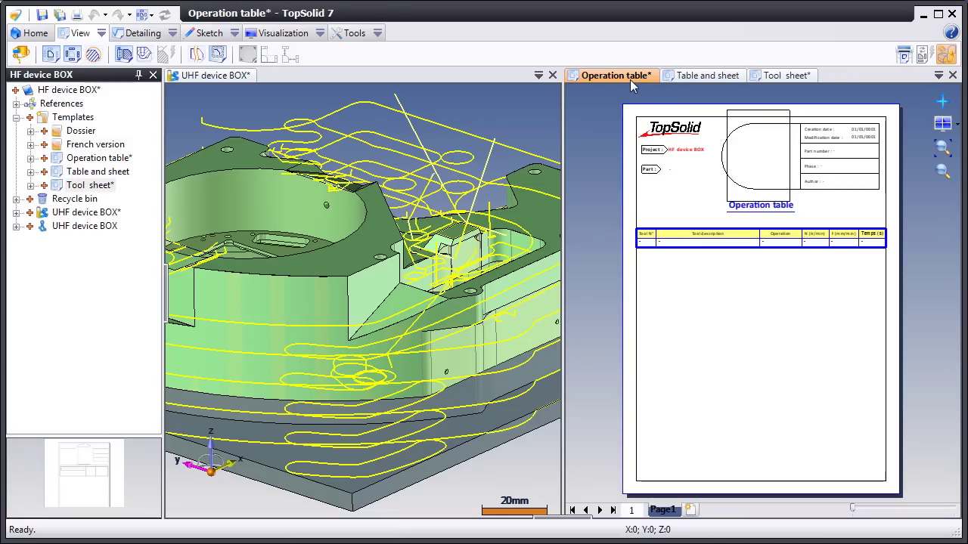
double_click(62, 214)
left_click_drag(62, 215, 669, 305)
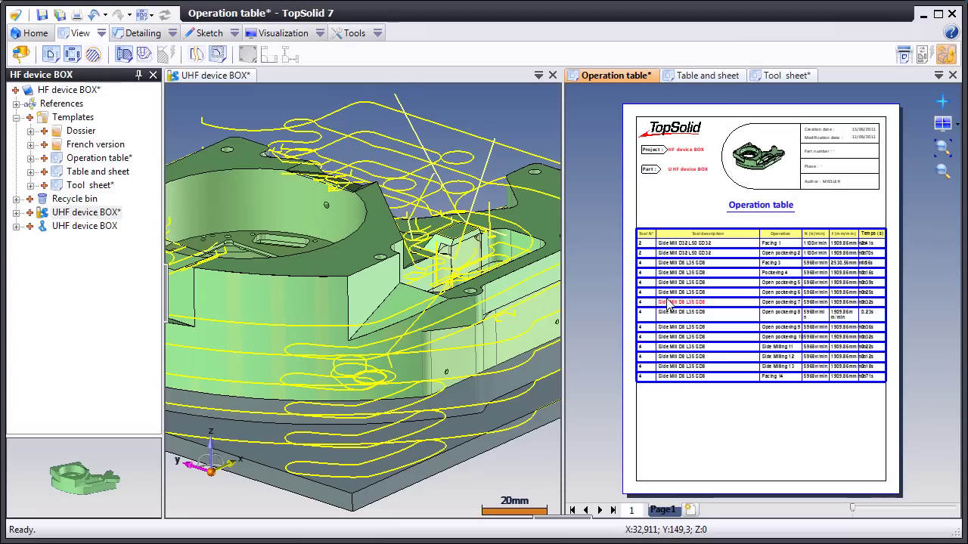
Step: Fill the Table and sheet and the Tool sheet from UHF device BOX
left_click(678, 76)
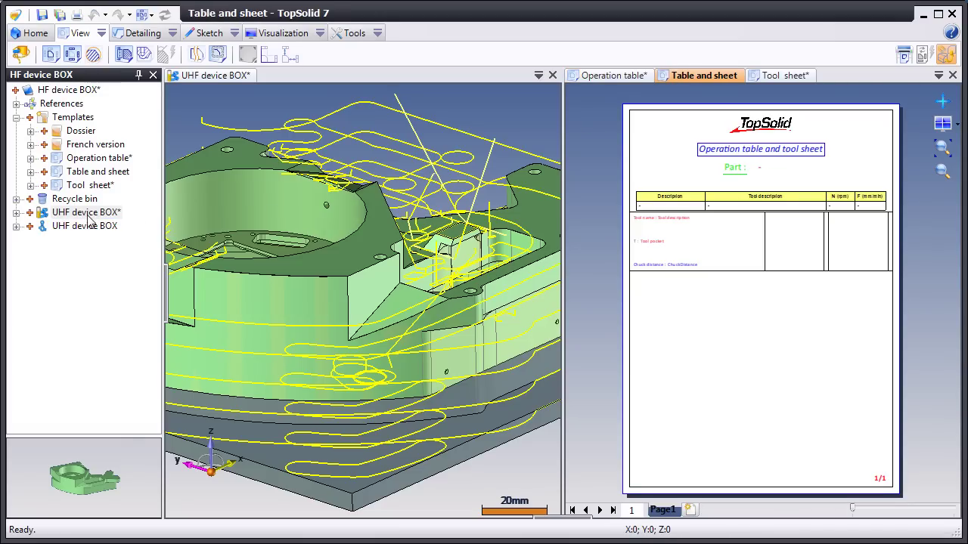
left_click_drag(87, 214, 644, 306)
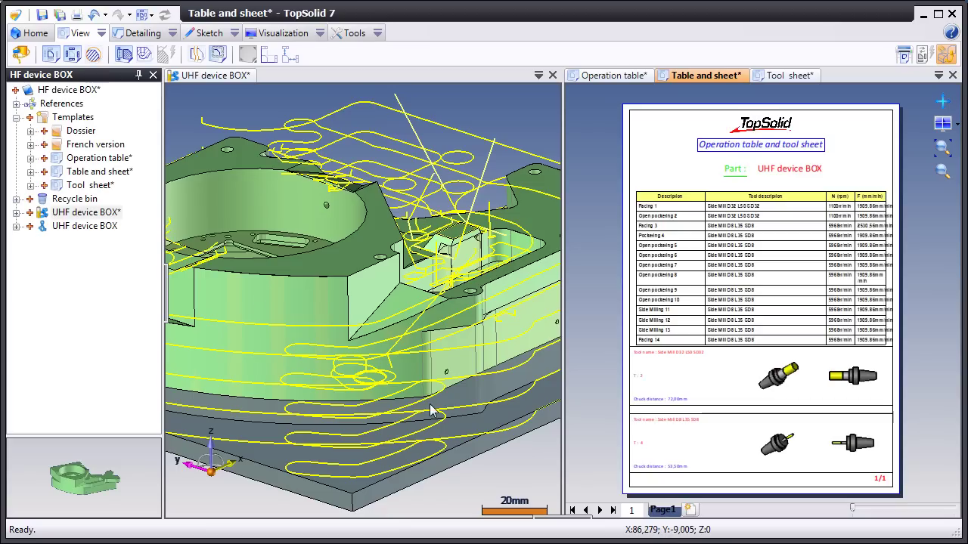
left_click(87, 185)
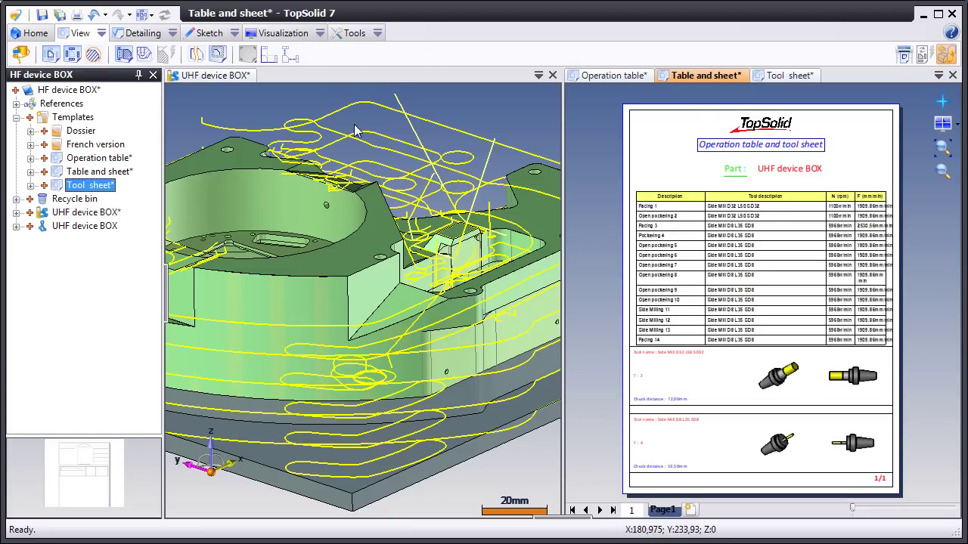
left_click(787, 76)
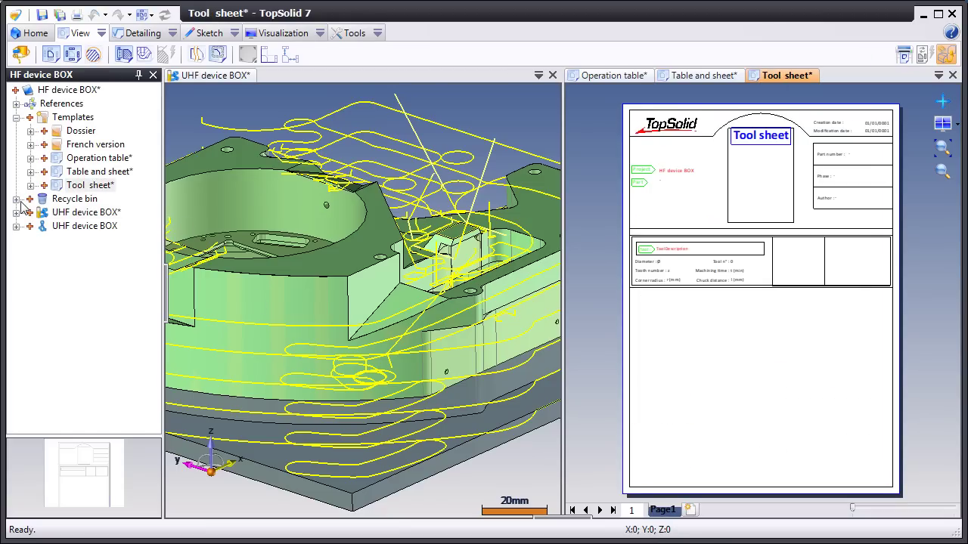
left_click_drag(41, 214, 678, 342)
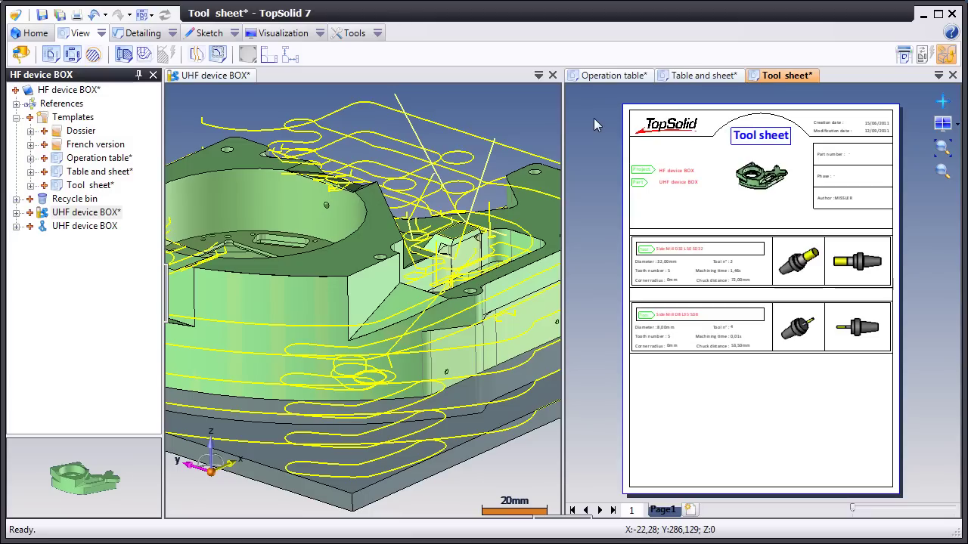
Step: Start a 2D/3D End Milling operation on the round pocket geometry
left_click(182, 75)
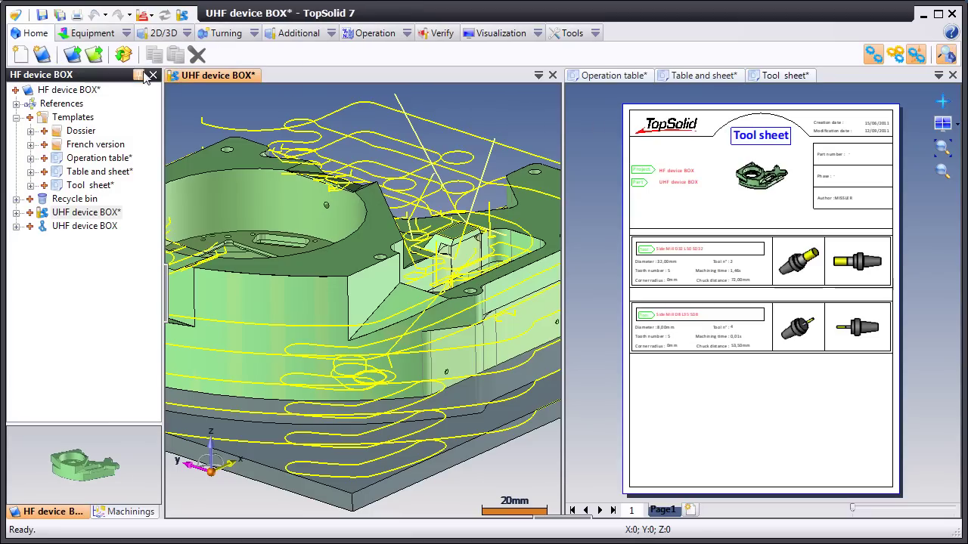
left_click(143, 35)
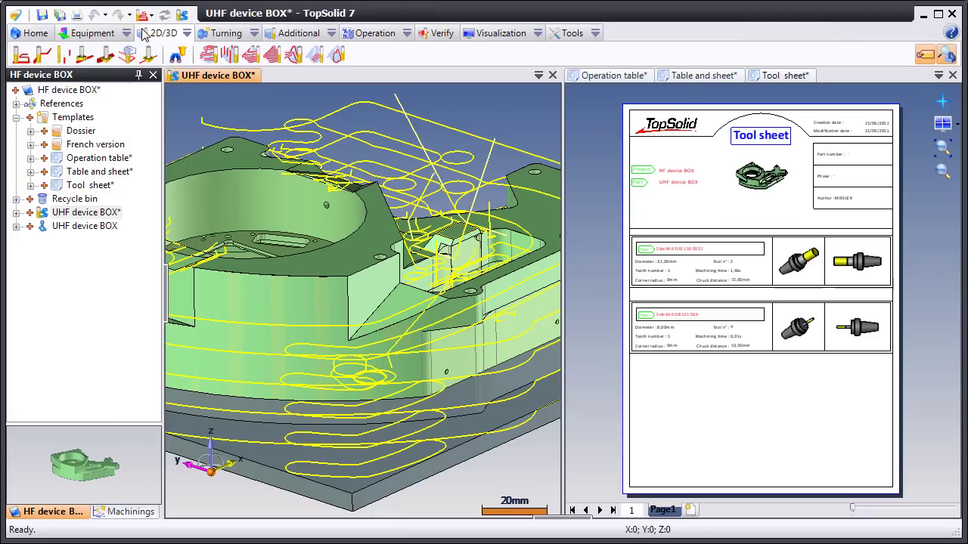
left_click(17, 60)
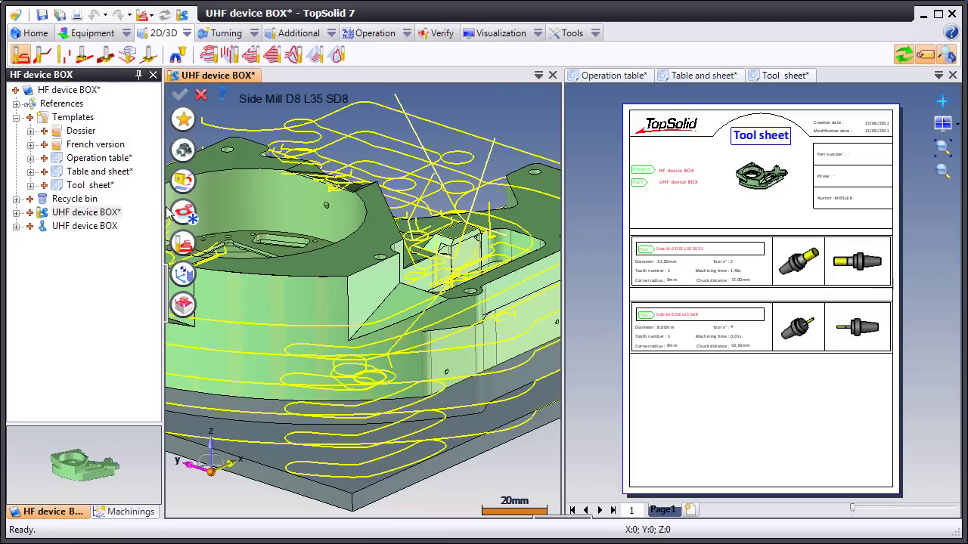
left_click(188, 218)
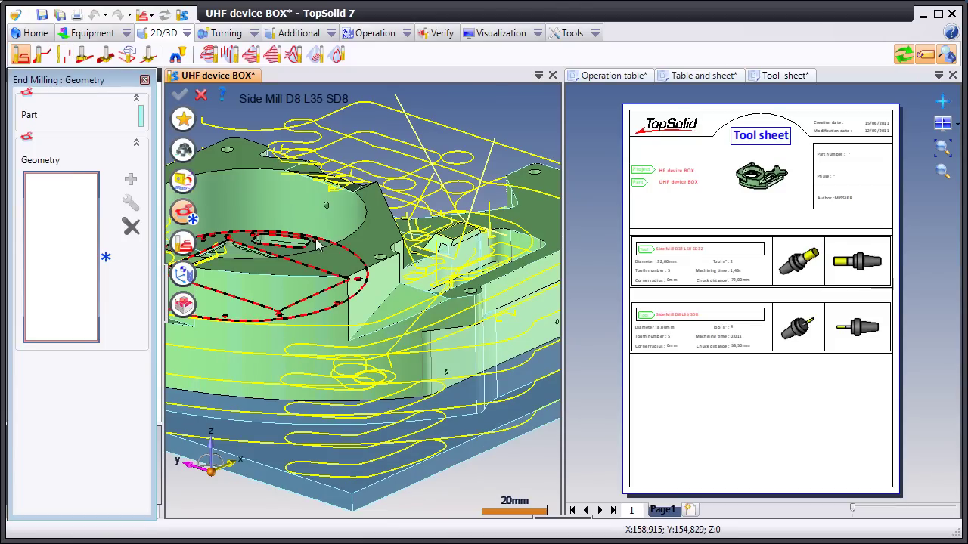
left_click(332, 261)
Step: Give it a new Radiused Mill Extended Length D16 R3 L40 SD16 and validate the operation
left_click(187, 150)
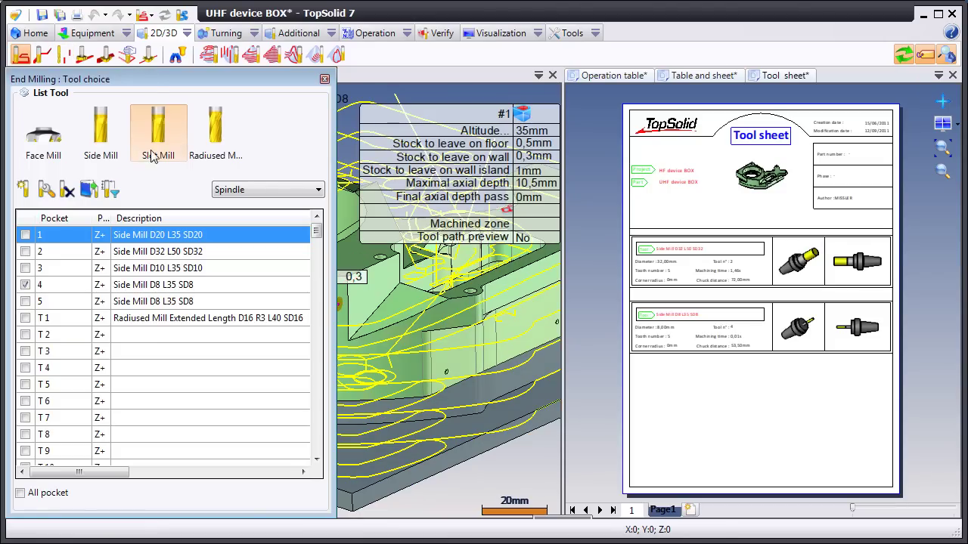
left_click(215, 136)
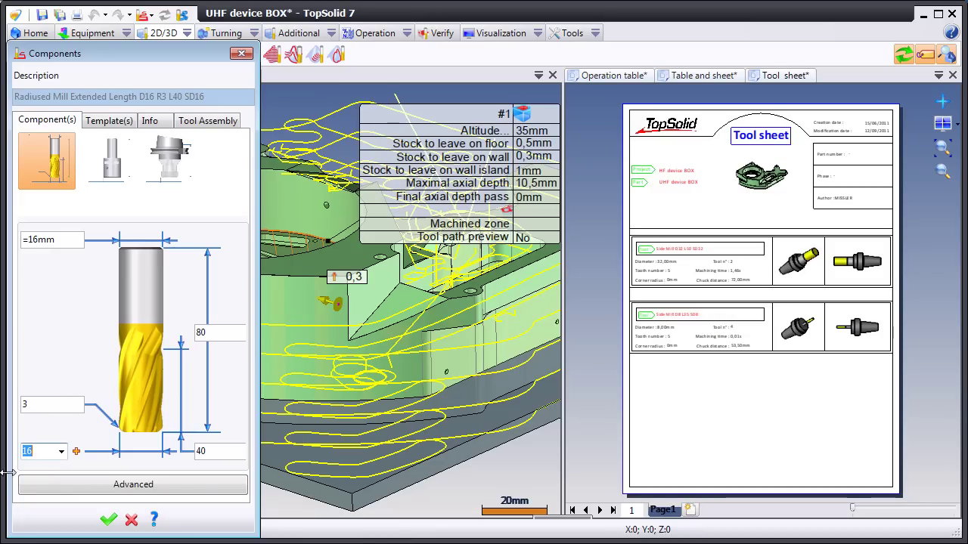
left_click(110, 520)
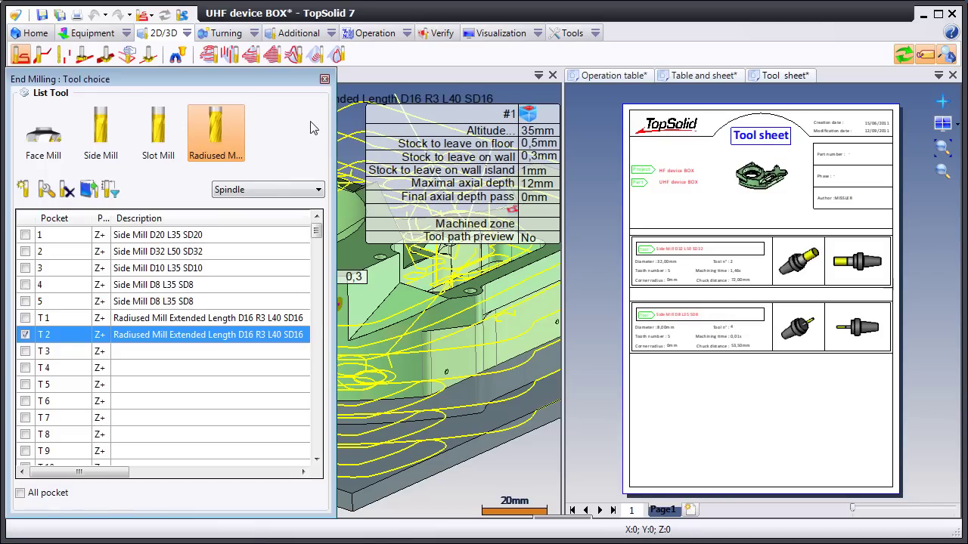
left_click(327, 83)
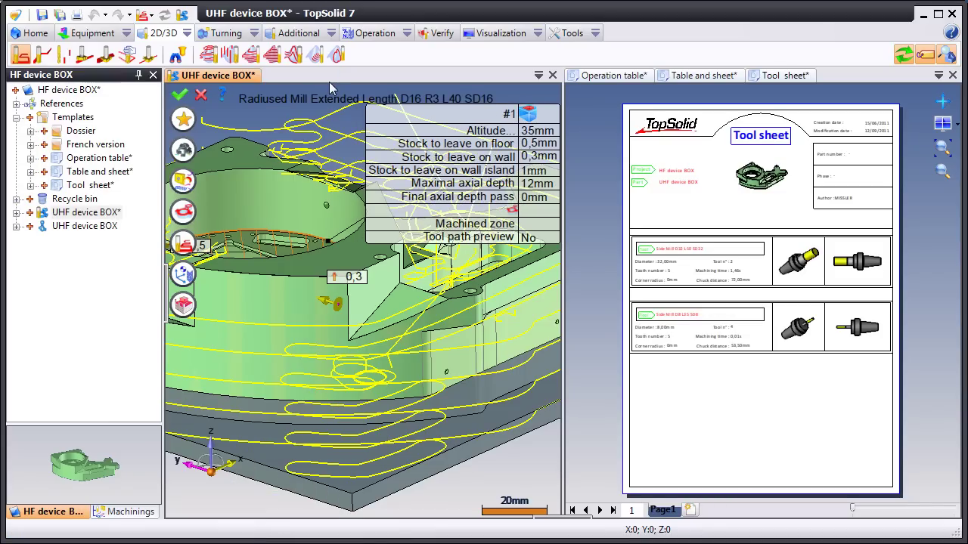
left_click(180, 95)
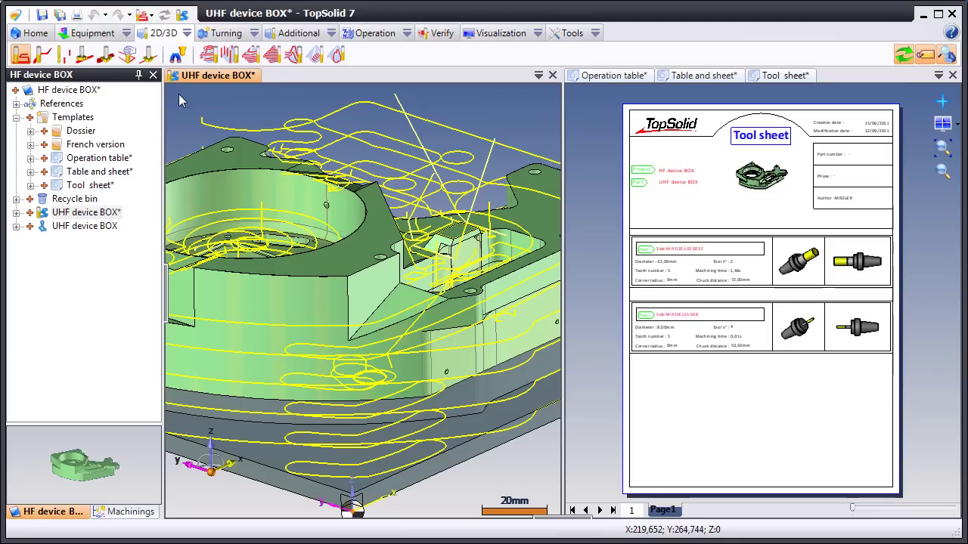
left_click(741, 342)
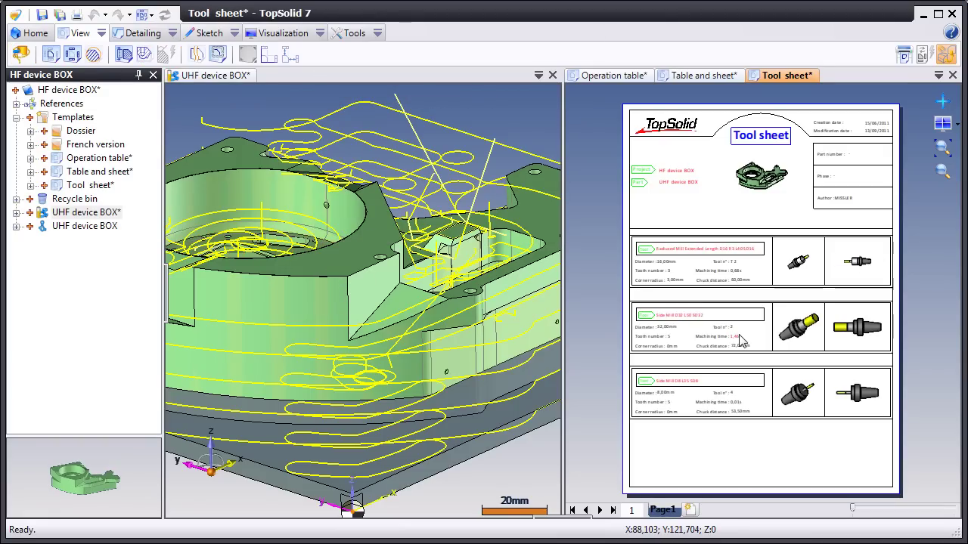
Step: Review the Operation table's new End Milling row: Radiused Mill D16 R3 L40 SD16 at 2387tr/min, 381,97mm/min
left_click(591, 79)
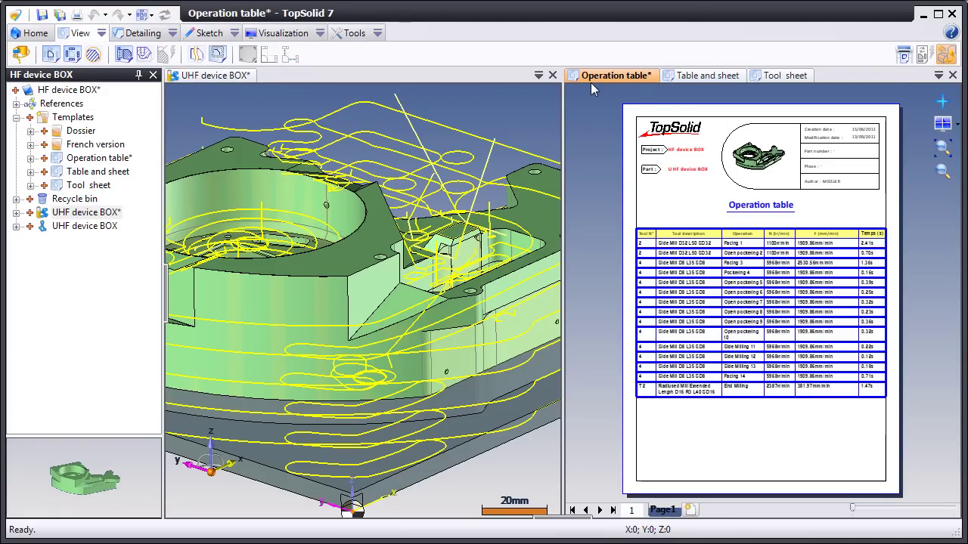
left_click(192, 78)
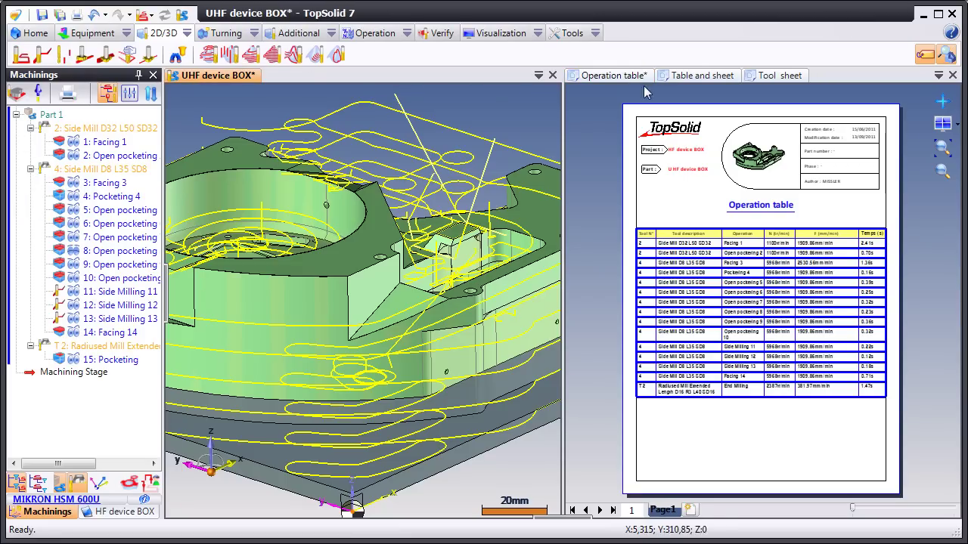
left_click(606, 77)
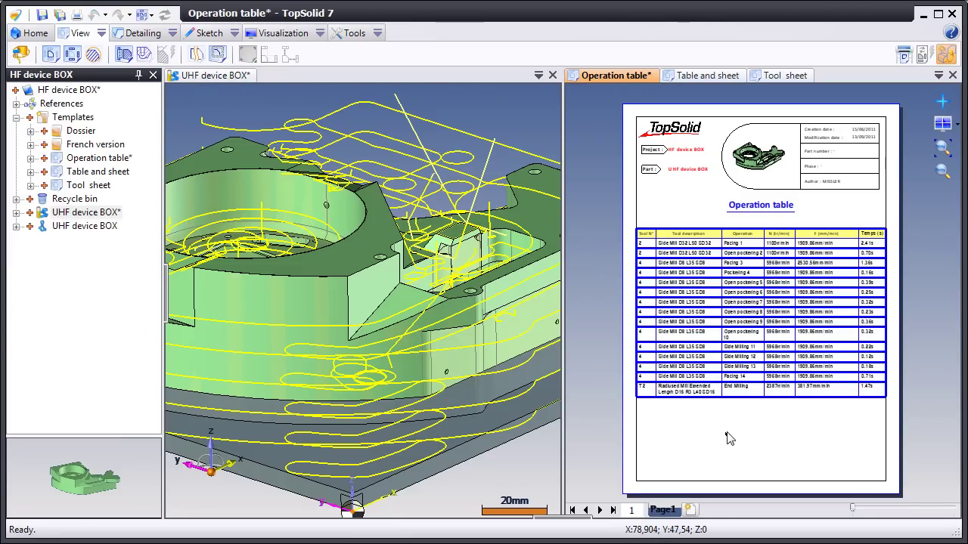
scroll(726, 442, "up", 1)
scroll(727, 431, "up", 4)
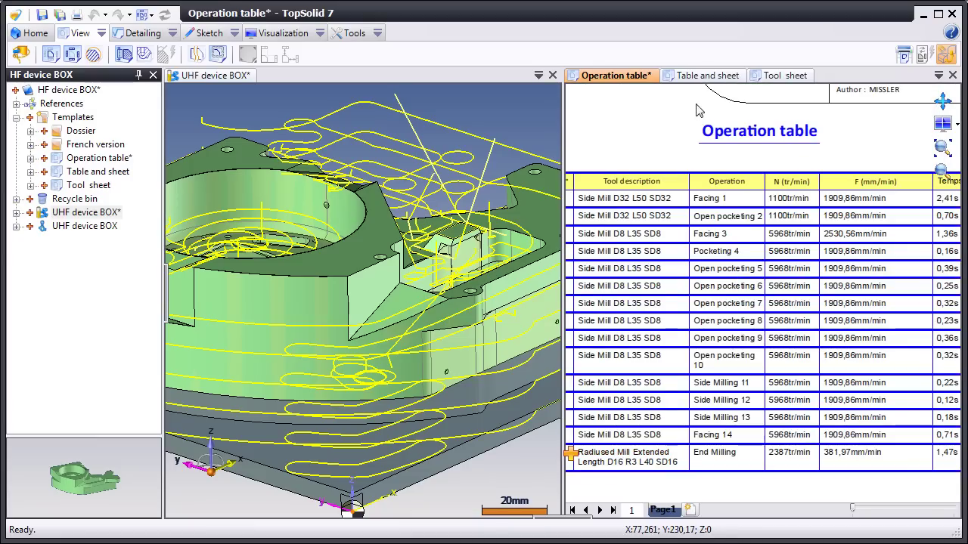
Step: Inspect Table and sheet page 2, showing the radiused mill card at 60,00mm chuck distance
left_click(707, 75)
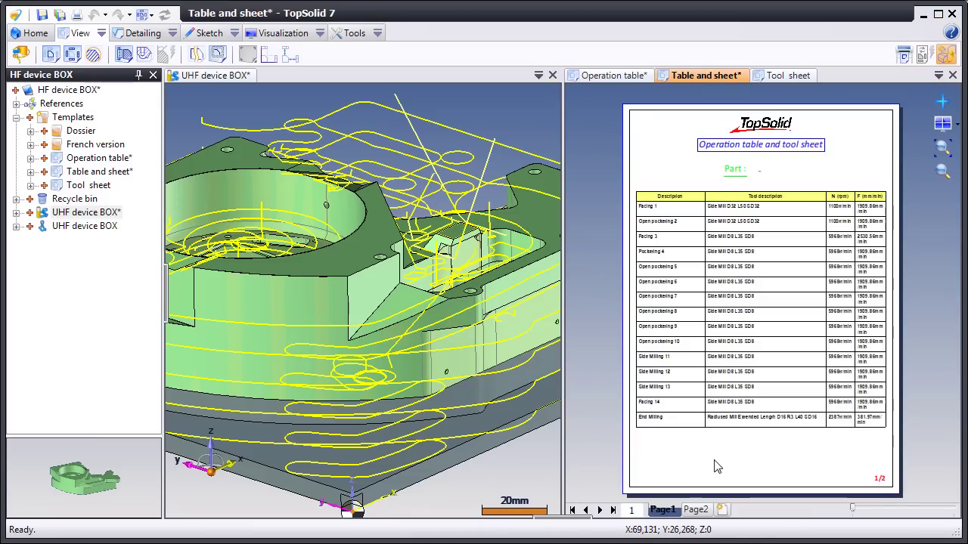
scroll(714, 453, "up", 4)
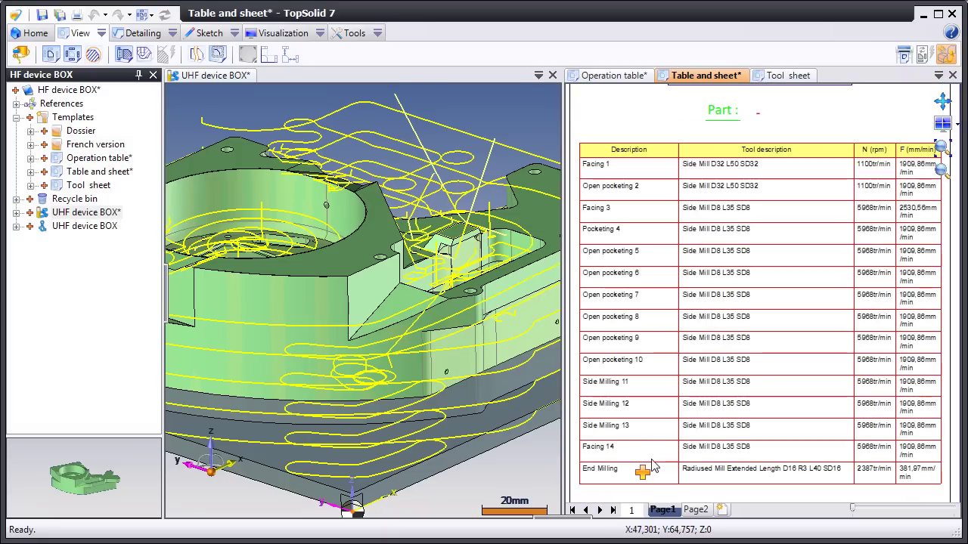
left_click(696, 510)
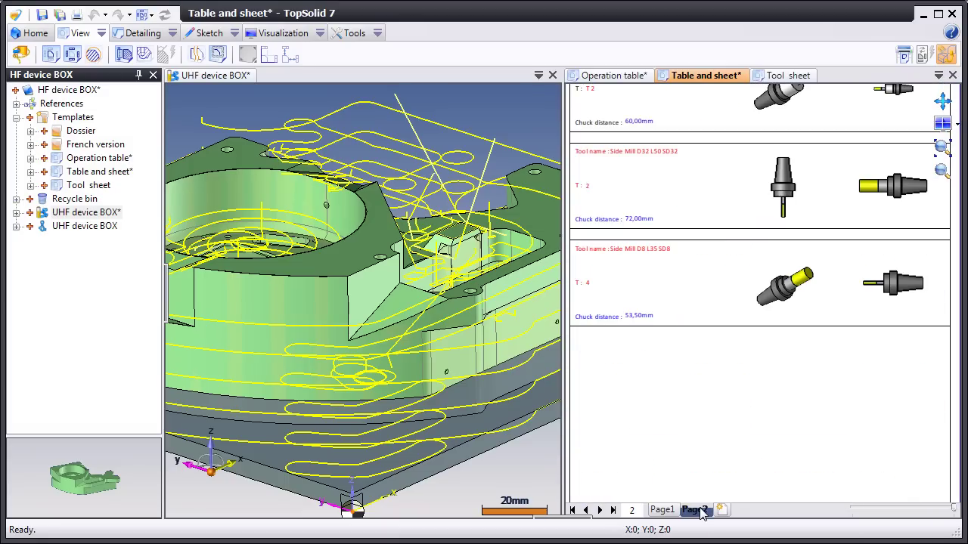
middle_click_drag(722, 316, 739, 383)
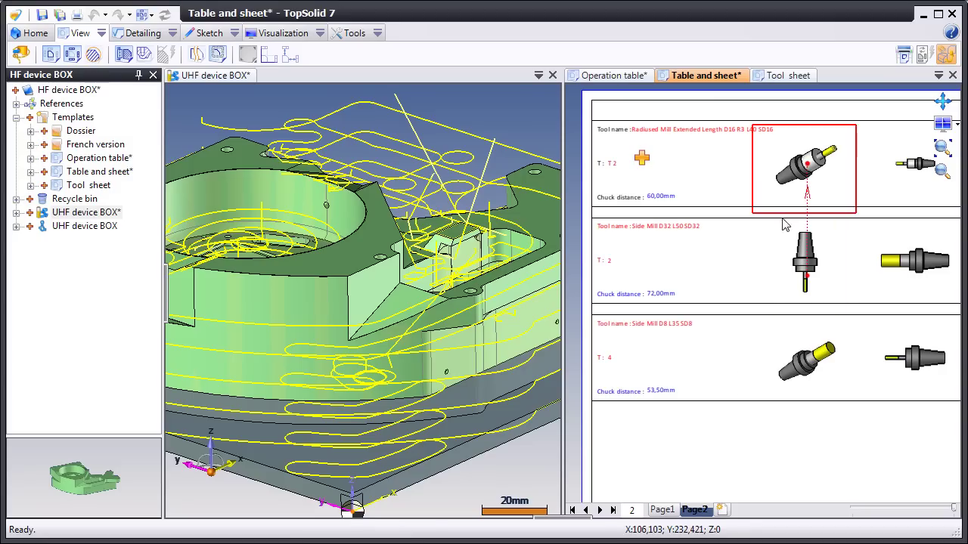
Step: Widen the Tool sheet pane to show the radiused mill card: T 2, 3 teeth, 0,68s
left_click(765, 78)
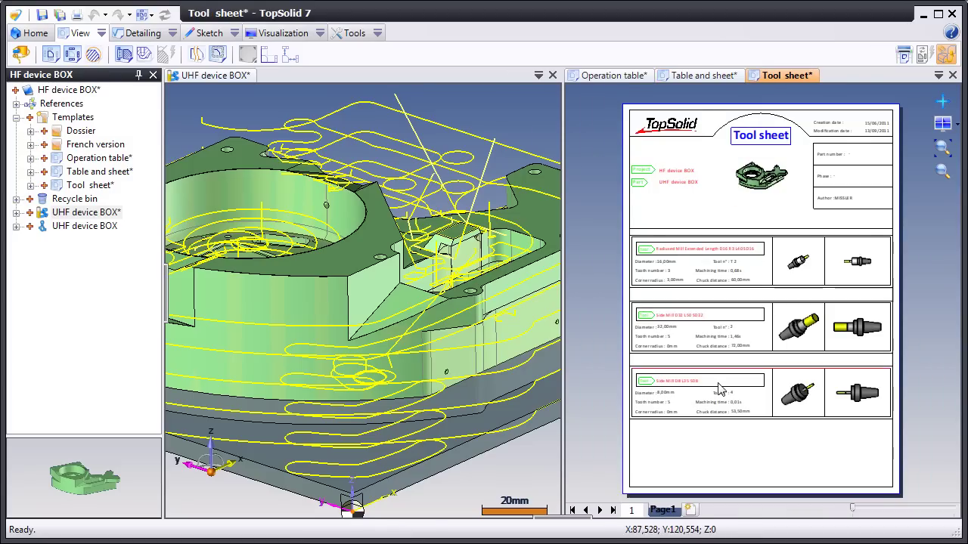
scroll(713, 443, "up", 3)
scroll(726, 292, "up", 4)
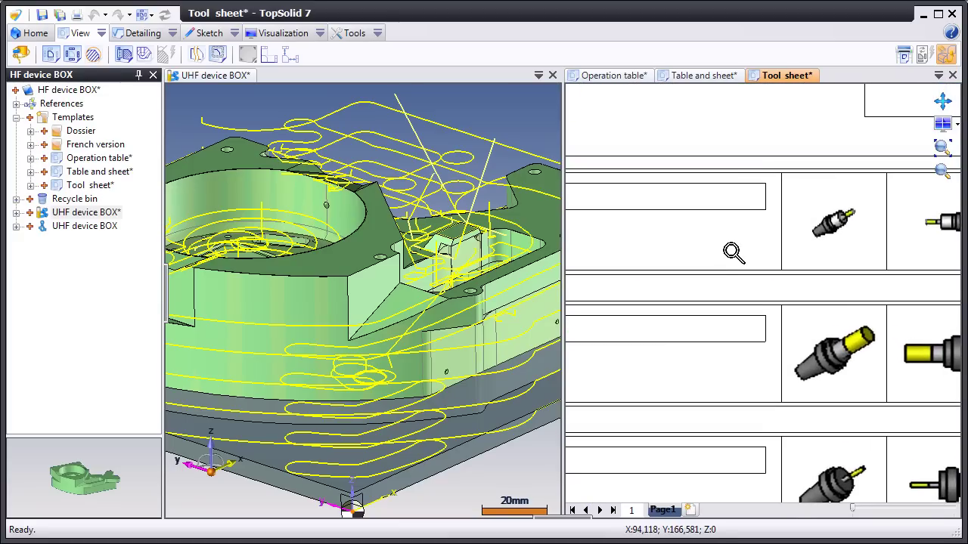
middle_click_drag(729, 249, 812, 249)
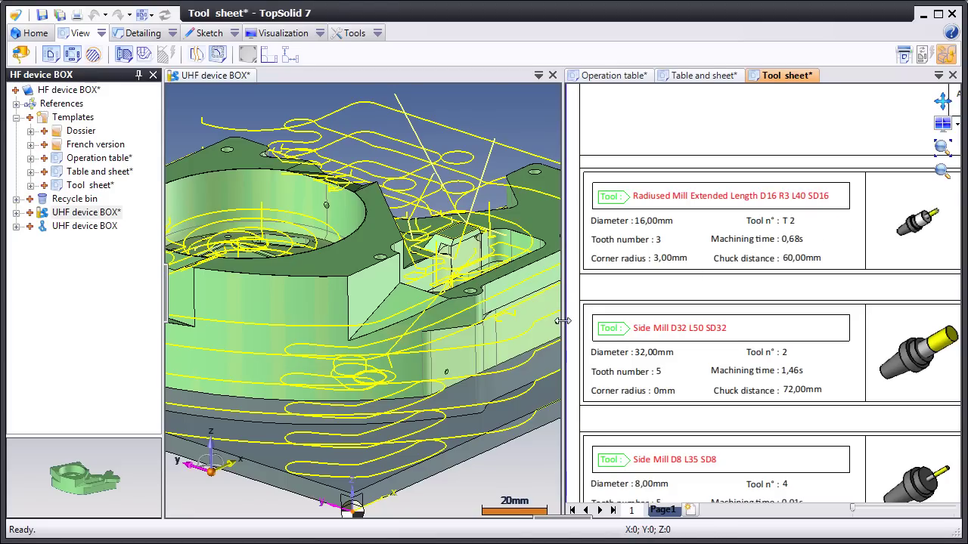
left_click_drag(563, 321, 240, 370)
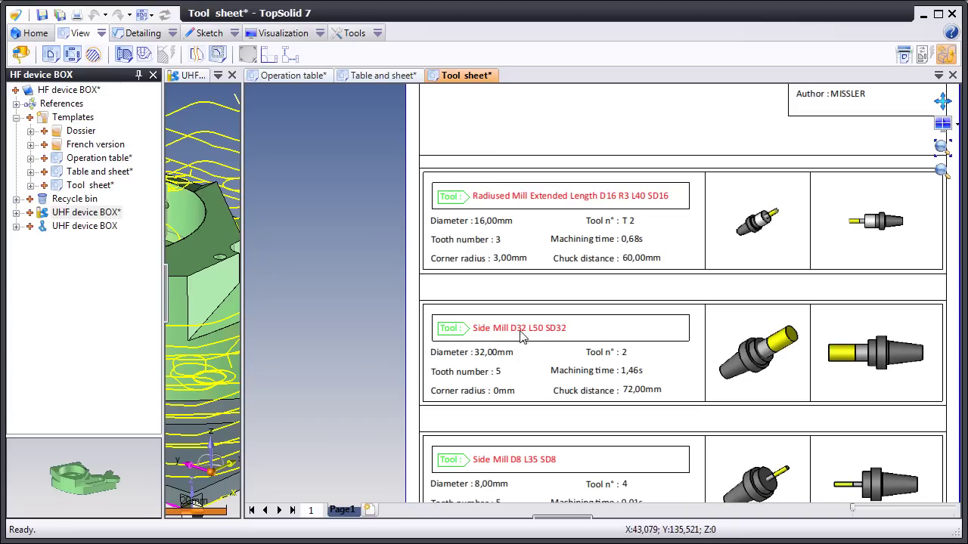
Step: Change the radiused mill's first view to Top Camera orientation at scale 1 : 6
right_click(745, 223)
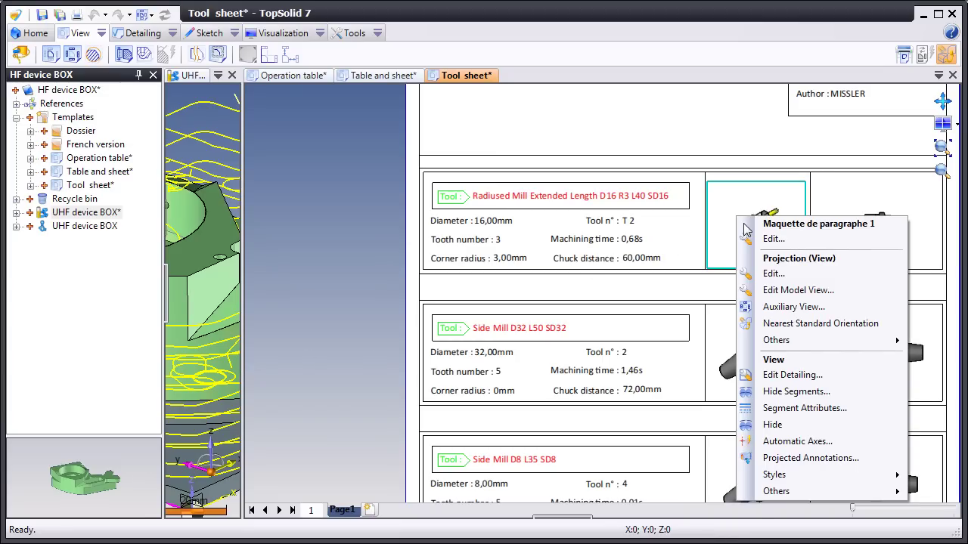
left_click(768, 274)
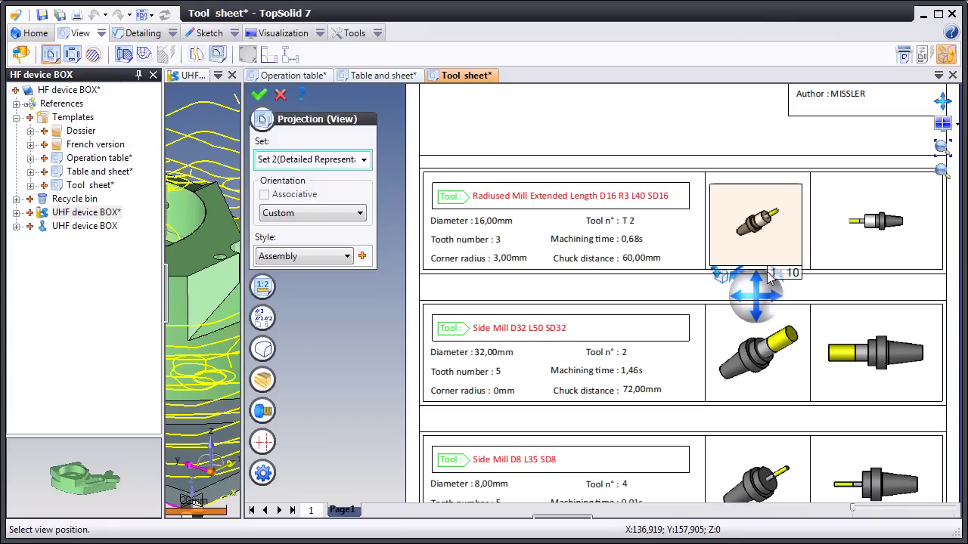
left_click(737, 265)
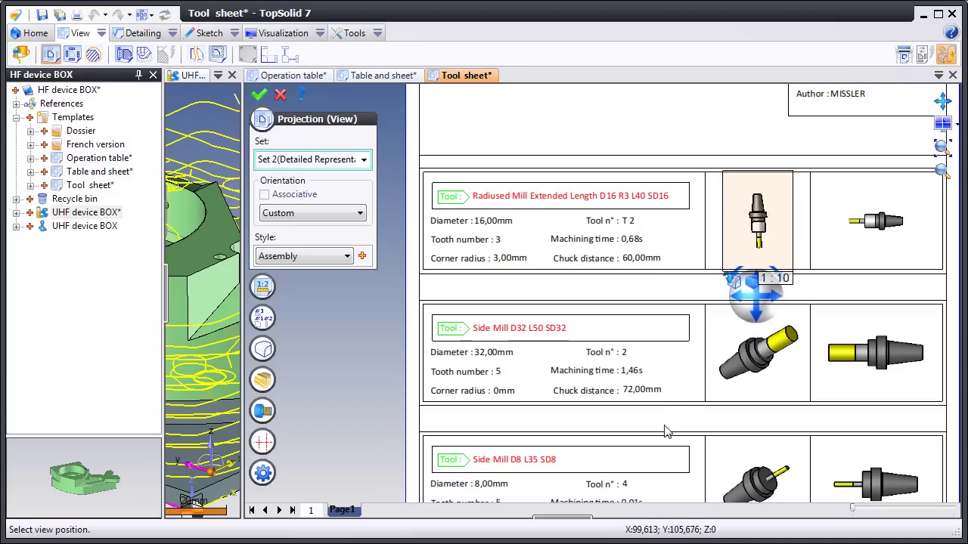
left_click(779, 279)
double_click(719, 278)
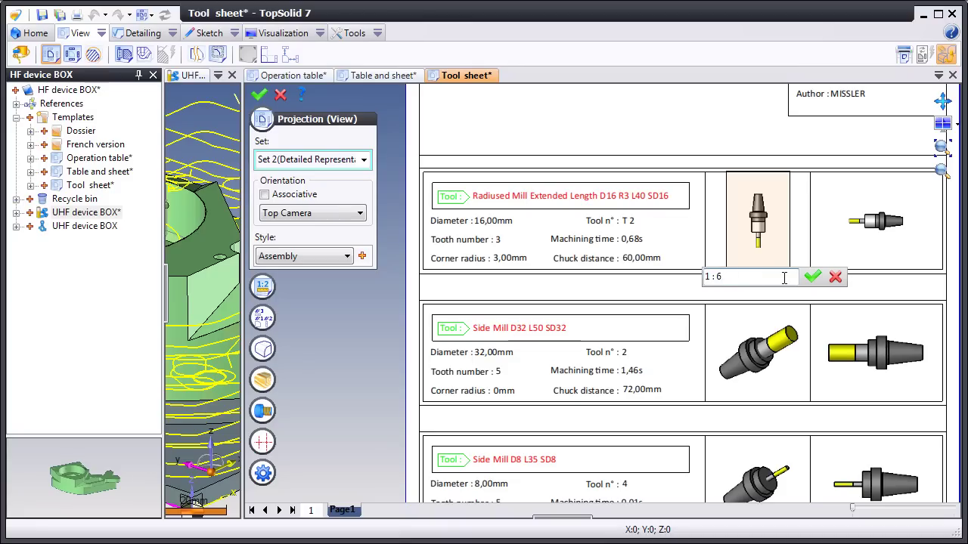
type("6")
left_click(812, 277)
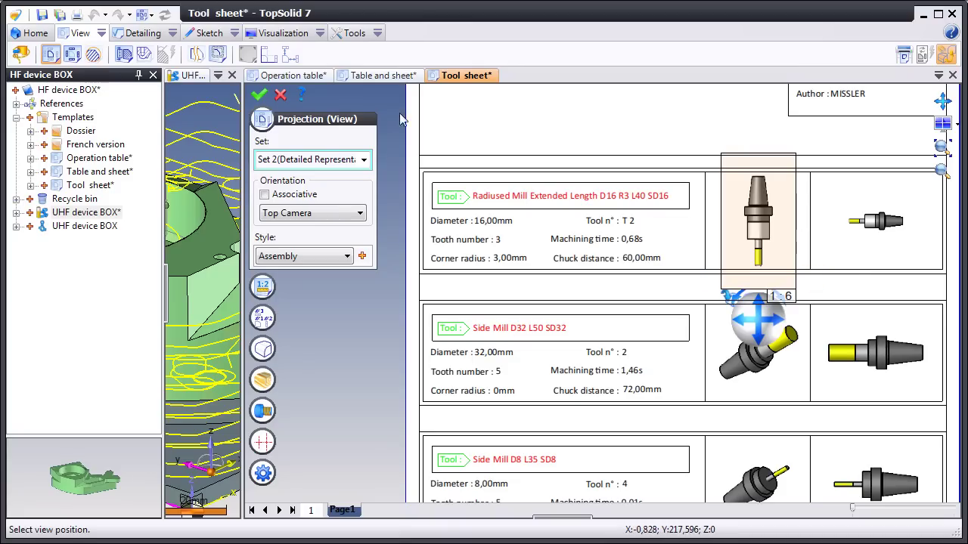
left_click(260, 94)
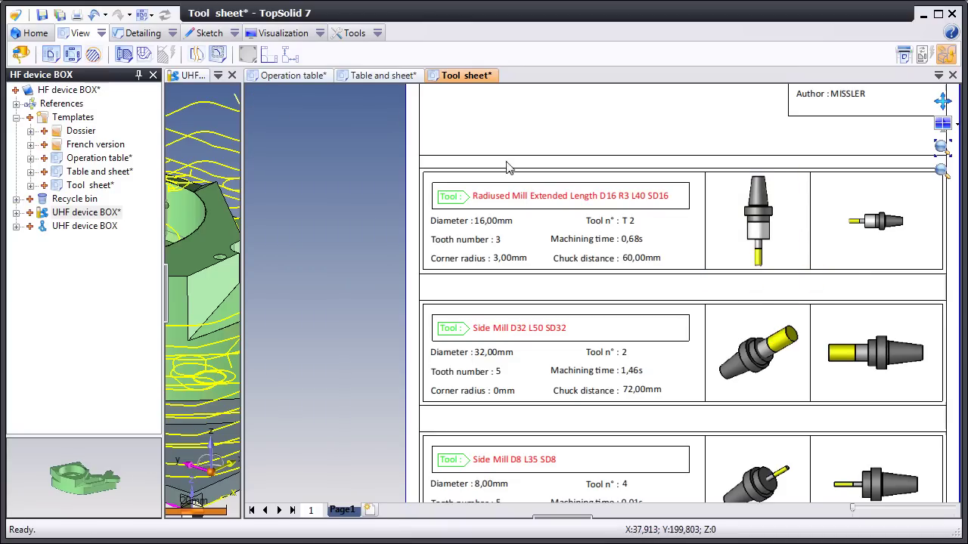
Step: Set the radiused mill's side view projection to scale 1:6
right_click(847, 229)
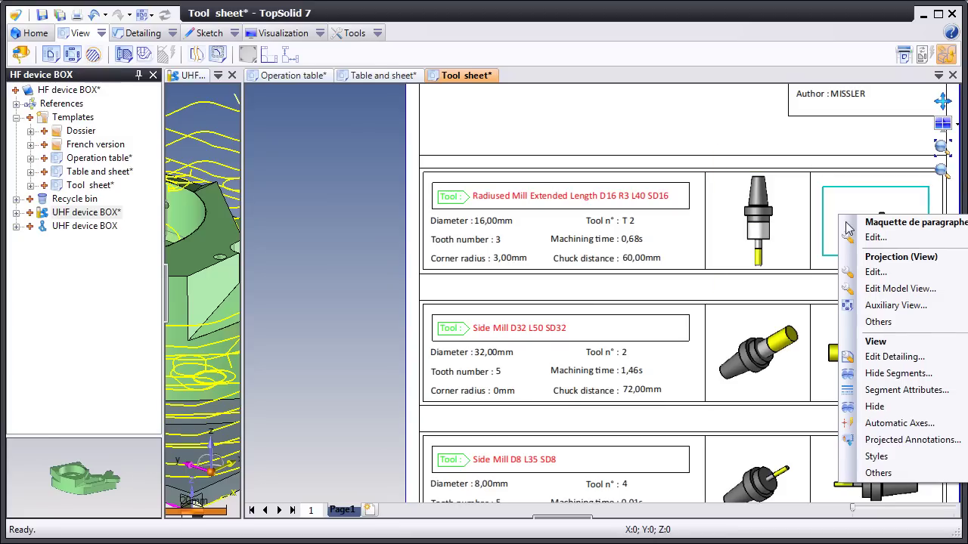
left_click(874, 274)
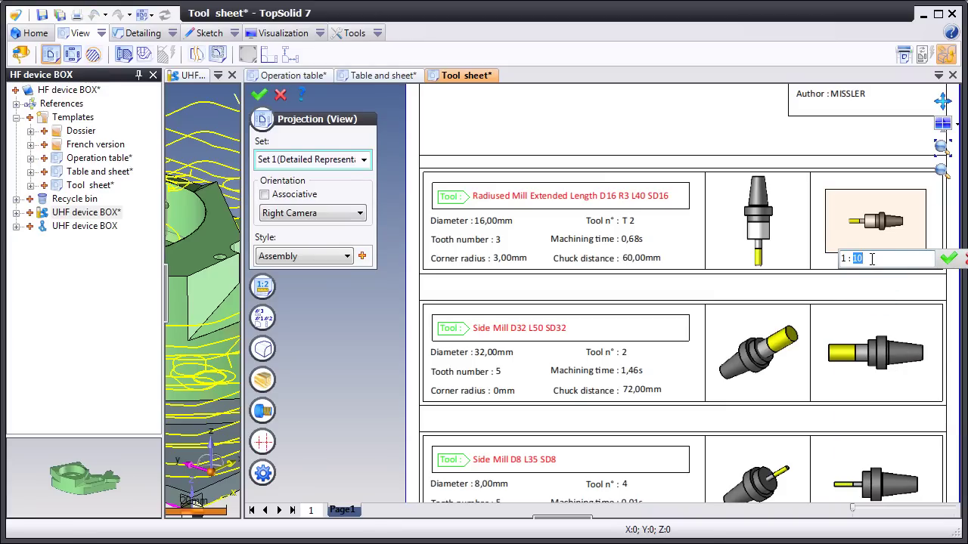
left_click(948, 258)
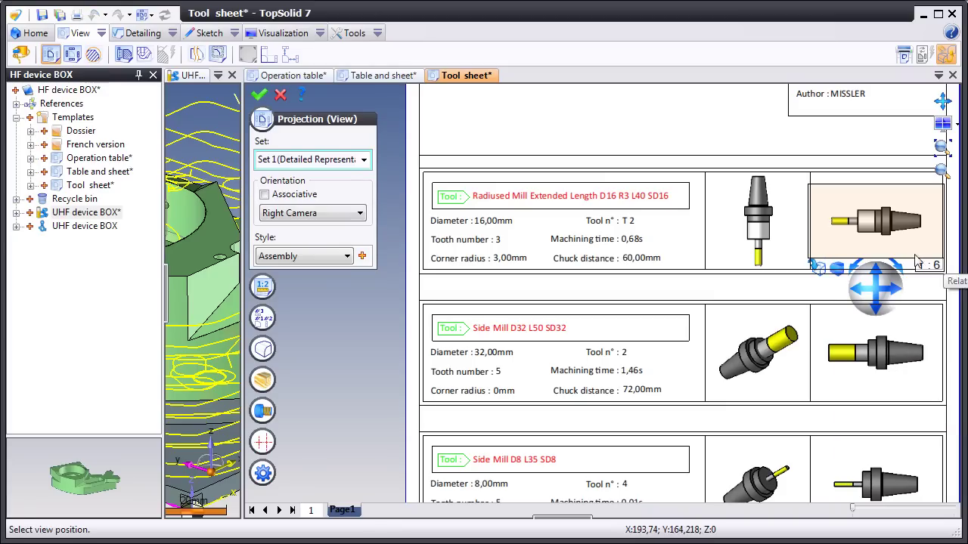
left_click(858, 274)
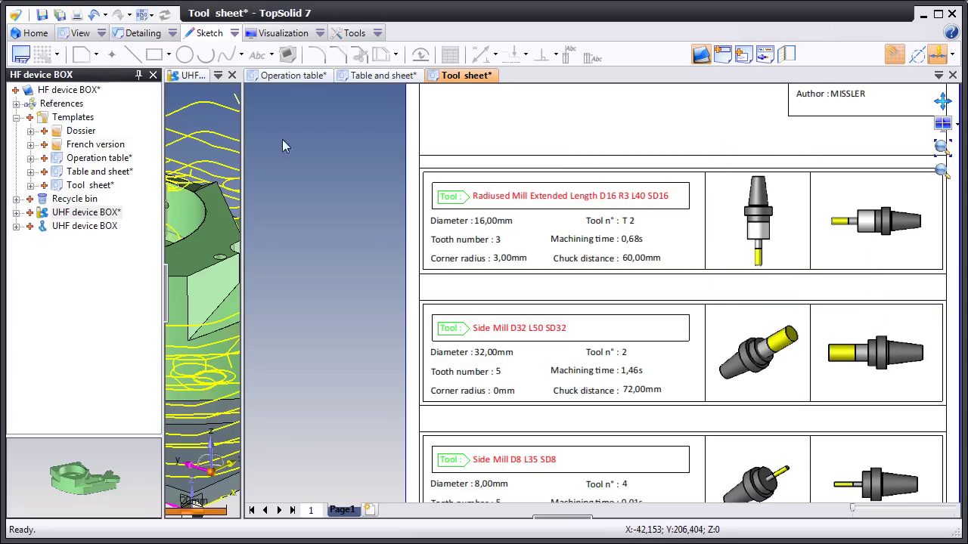
Step: Print all pages of the Tool sheet on the HP LaserJet P2015 PCL6
left_click(78, 15)
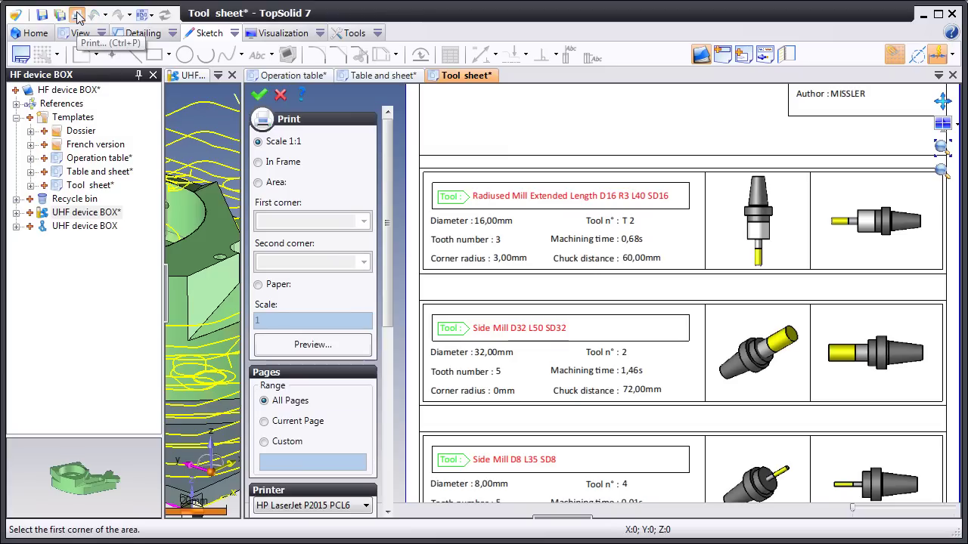
left_click(292, 406)
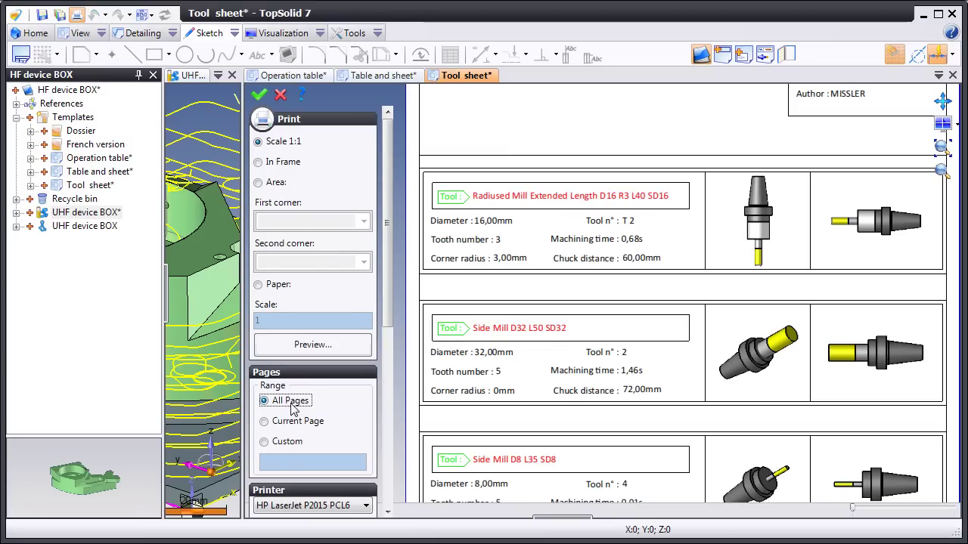
left_click(260, 96)
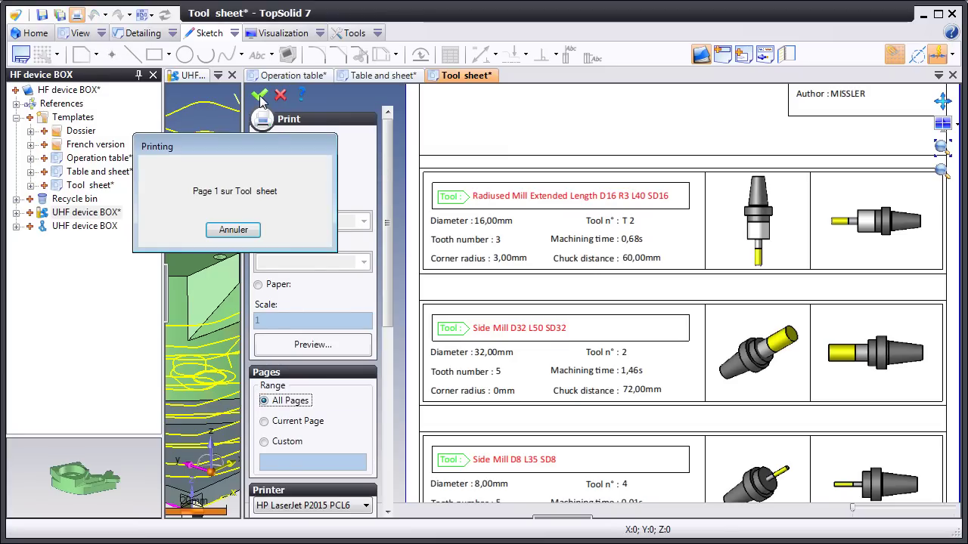